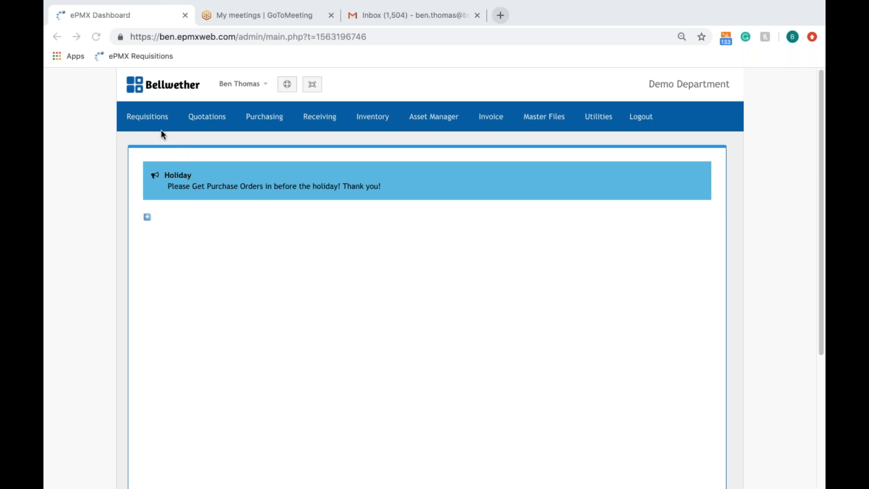
Start a new requisition for Demo Department with job code Jb1 : Job Code 1 and project PROJECT1 : Project 1.
click(151, 119)
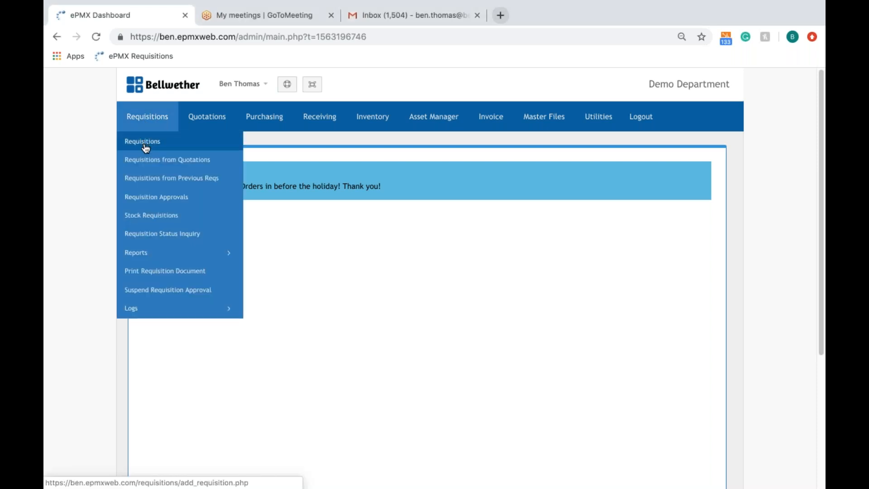
click(144, 142)
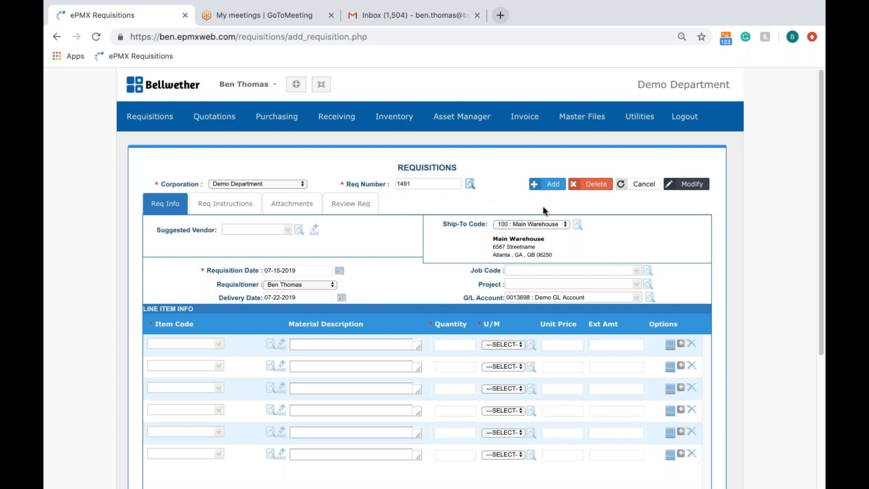
click(551, 186)
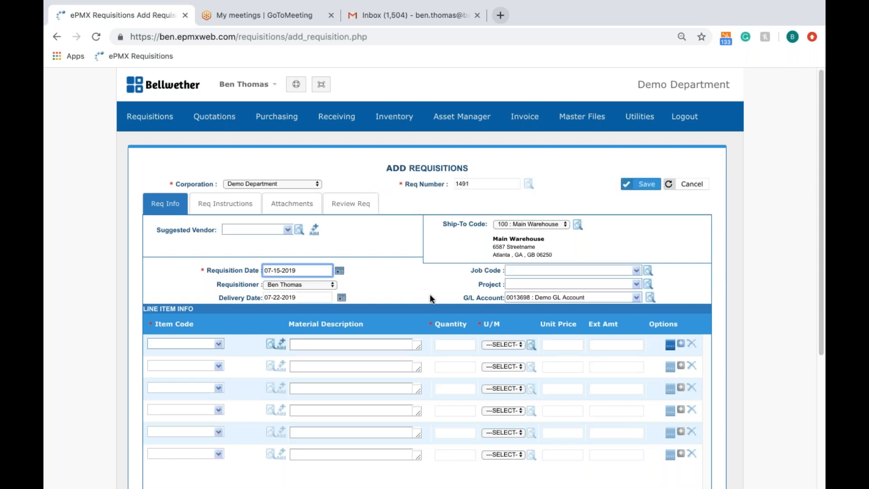
click(529, 269)
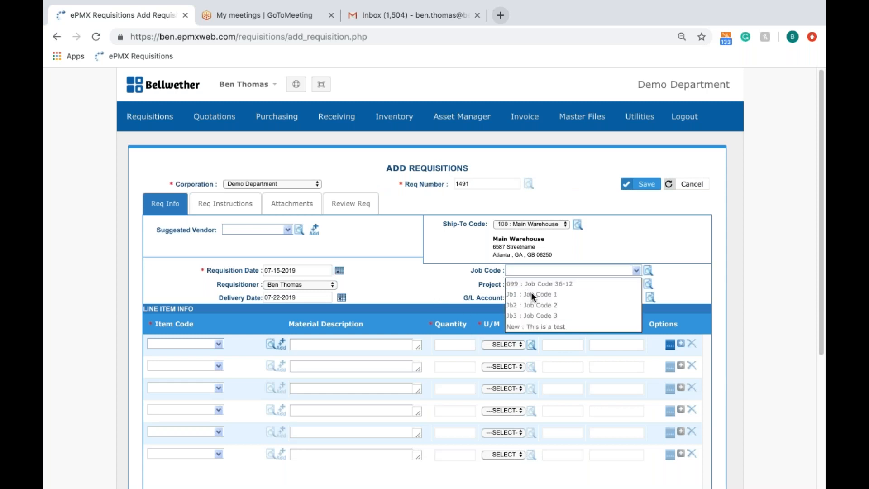
click(532, 294)
click(539, 284)
click(552, 309)
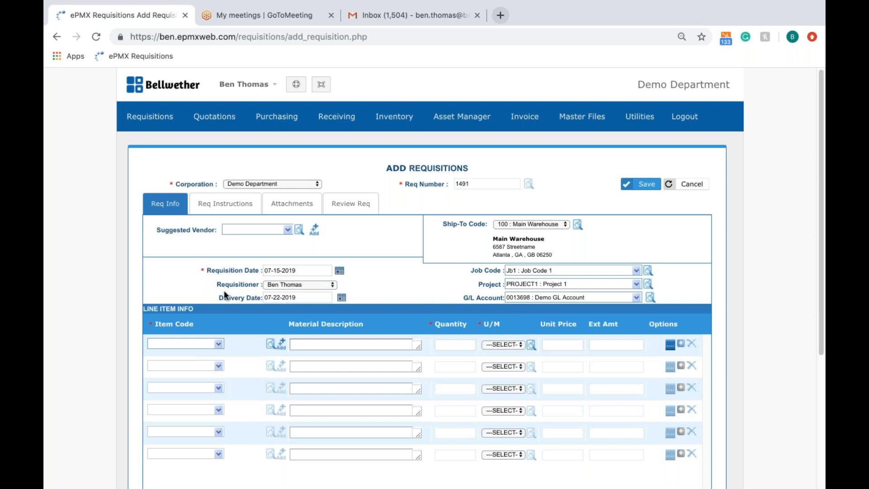
Fill in the first line item as "I pad pro" with quantity 12, unit of measure EA and unit price 499.99.
click(320, 345)
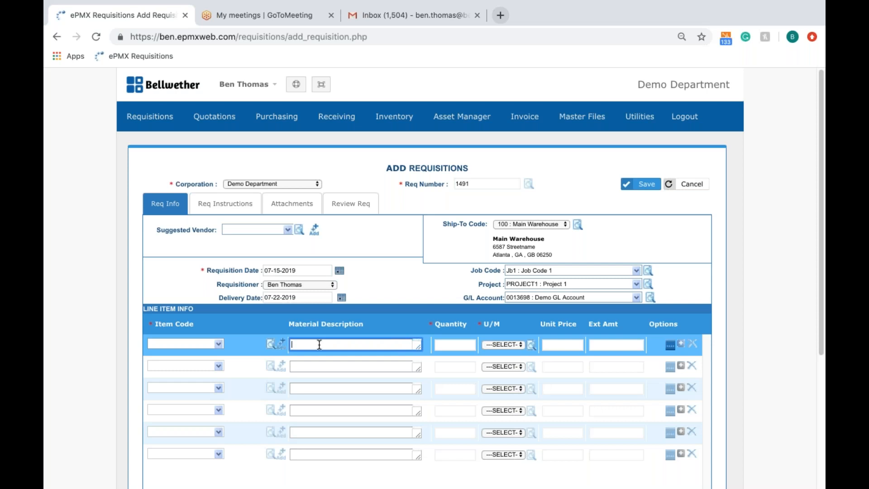
text(I pad pro)
key(Tab)
text(12)
key(Tab)
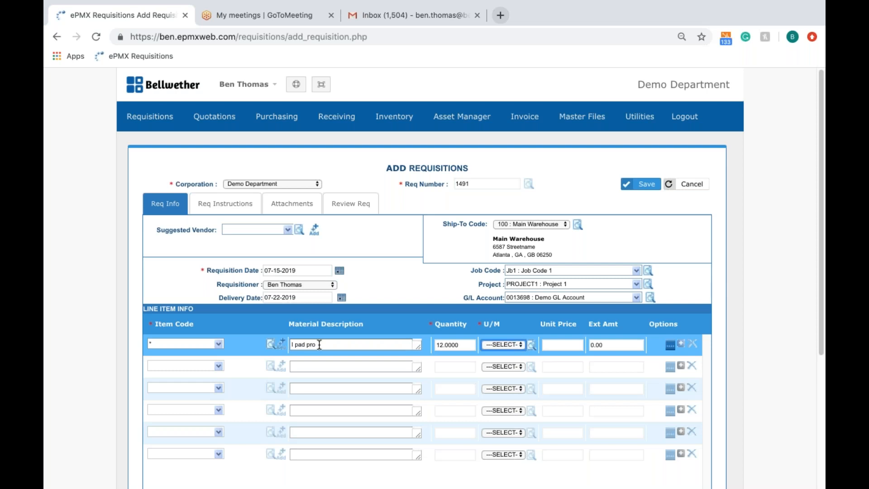
click(497, 344)
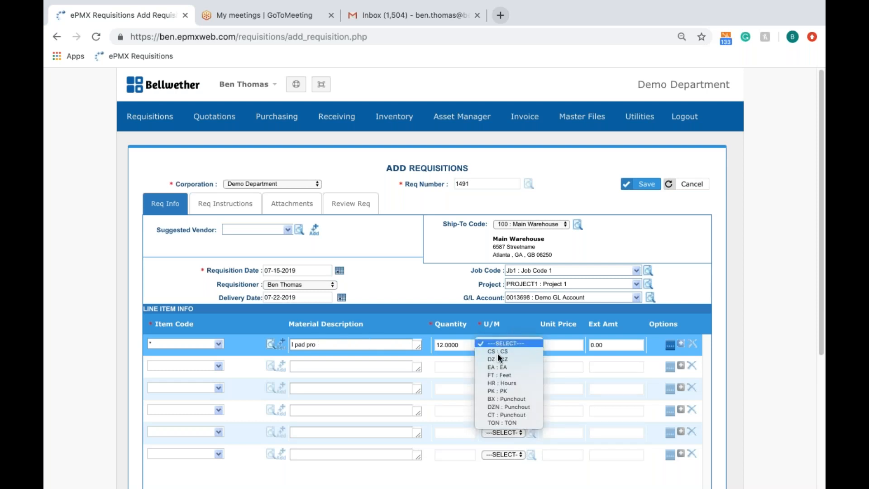
click(498, 367)
click(564, 340)
text(499.99)
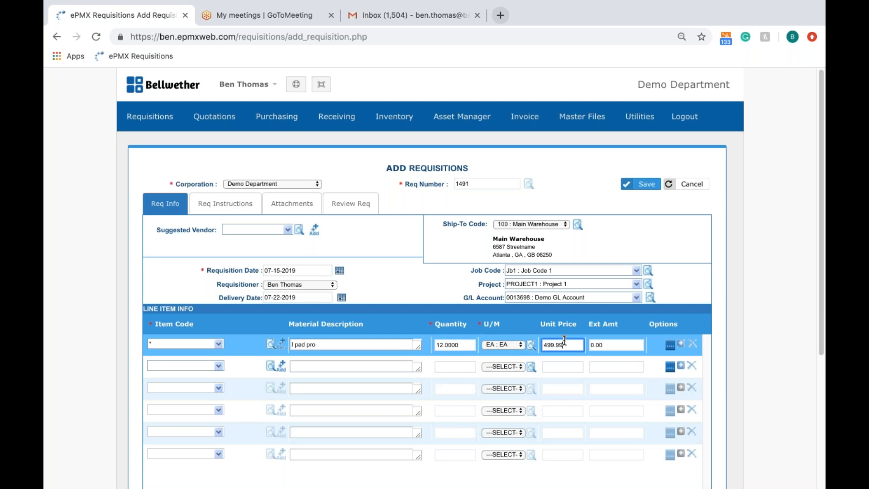
key(Tab)
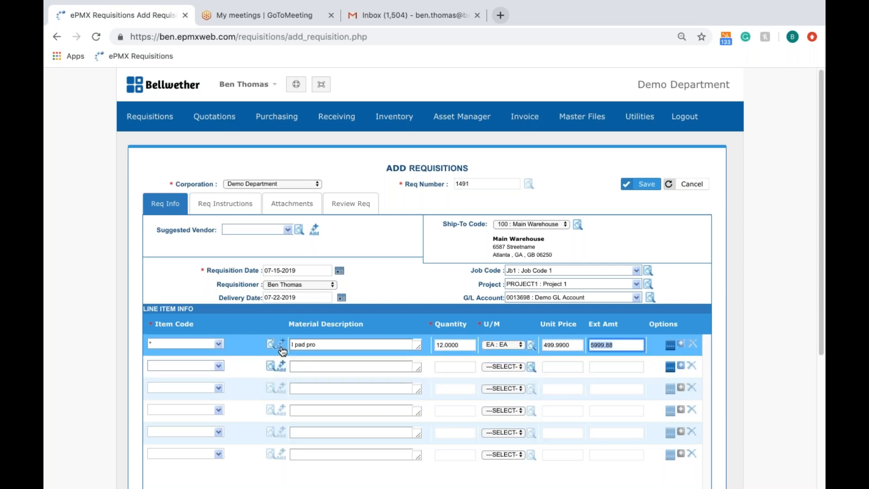
Search the item codes by commodity code IT Equip for the second line and add Asset Computer 01.
click(272, 370)
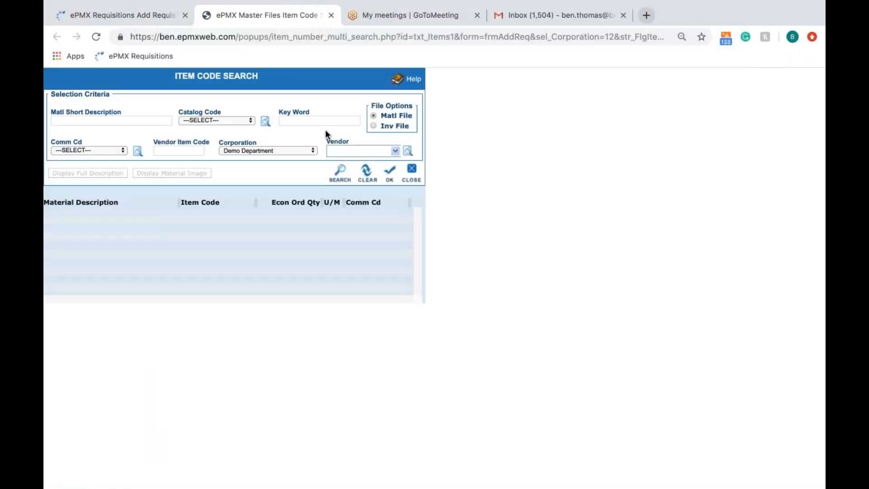
click(95, 148)
click(98, 156)
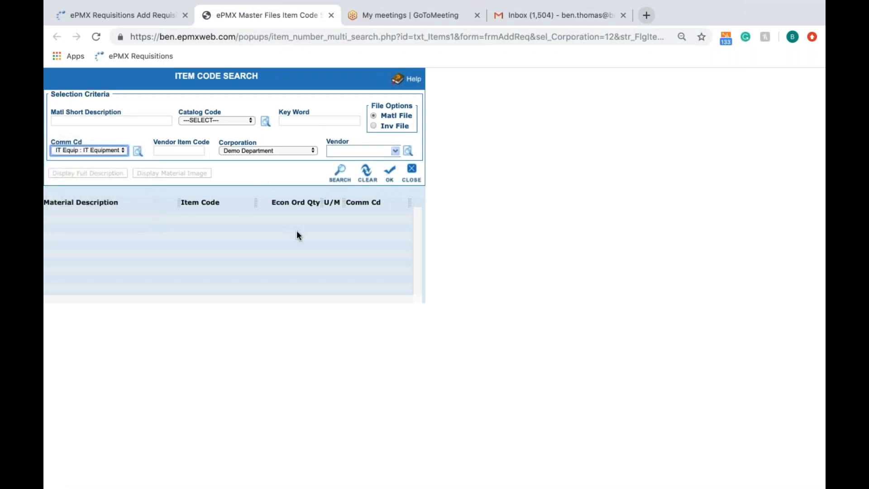
click(340, 172)
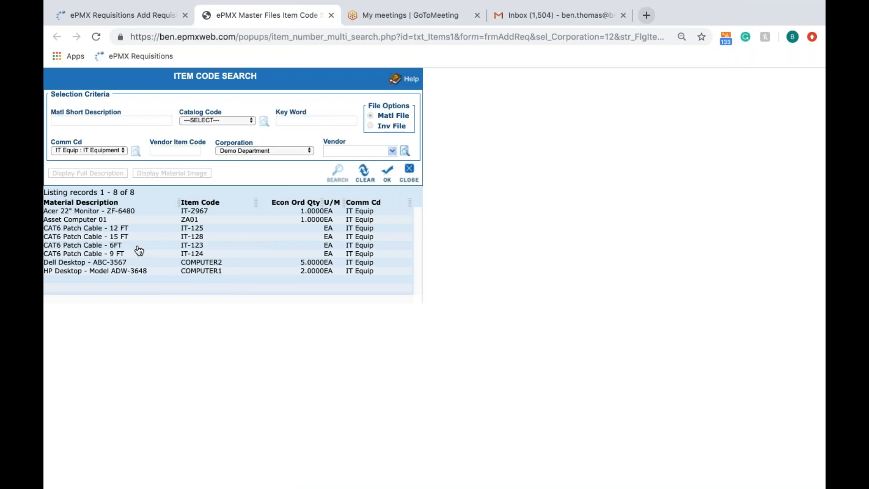
click(106, 220)
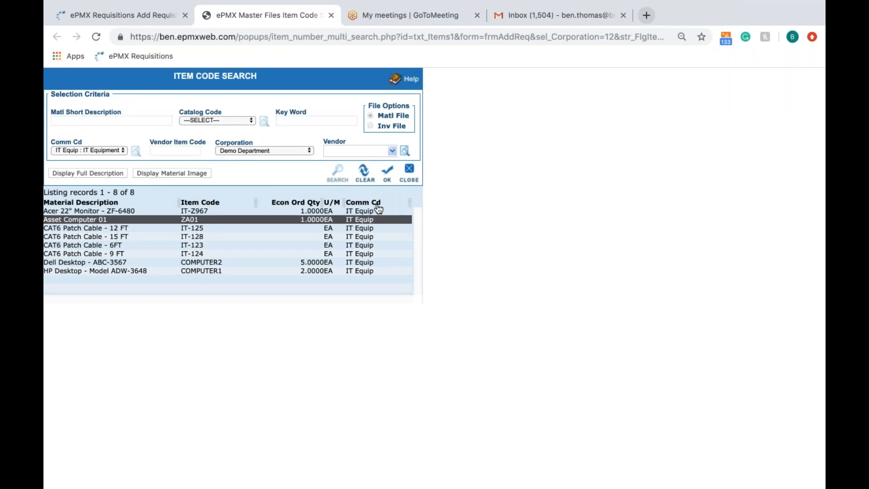
click(387, 176)
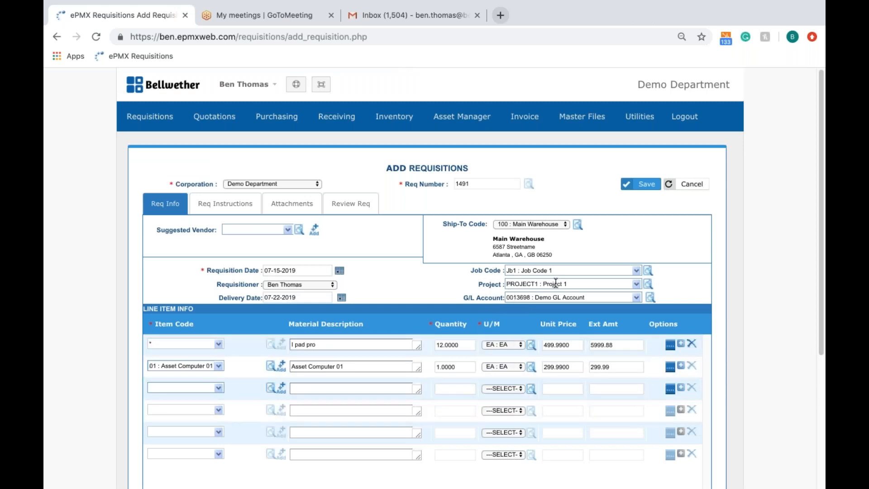
Check the I pad pro line's detail fields and its allocations form, leaving the allocations empty and saving the line details.
click(670, 347)
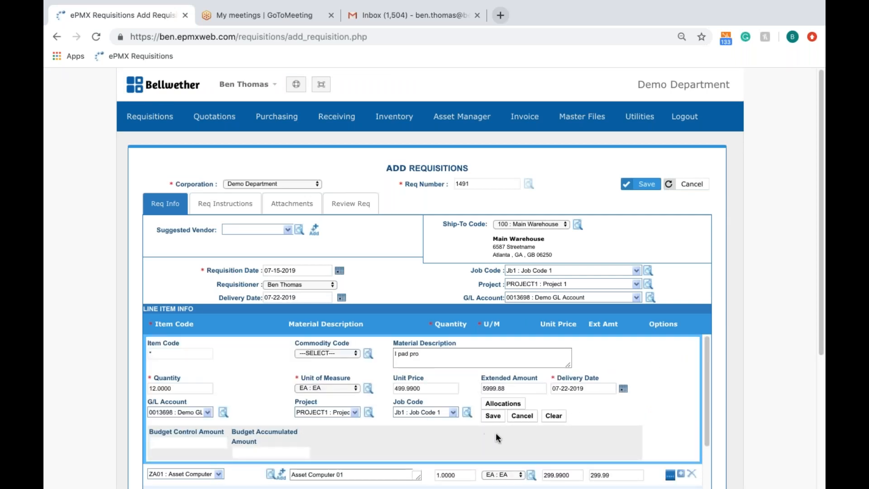
click(503, 403)
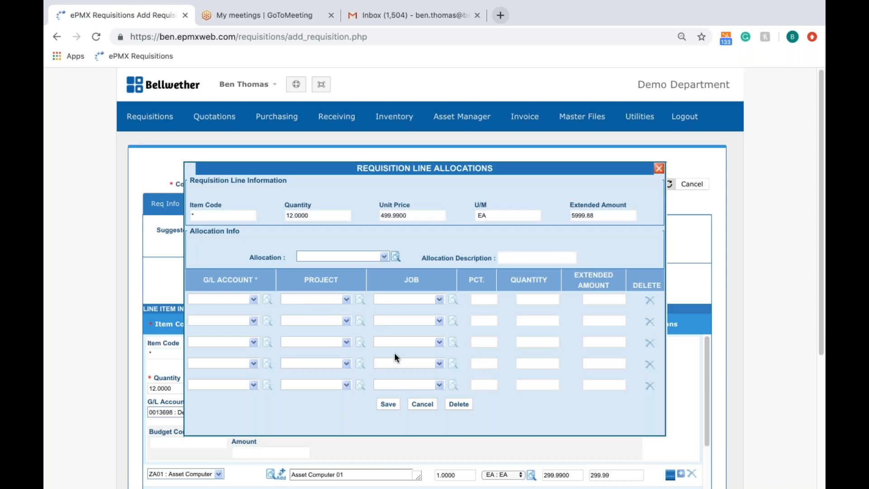
click(421, 408)
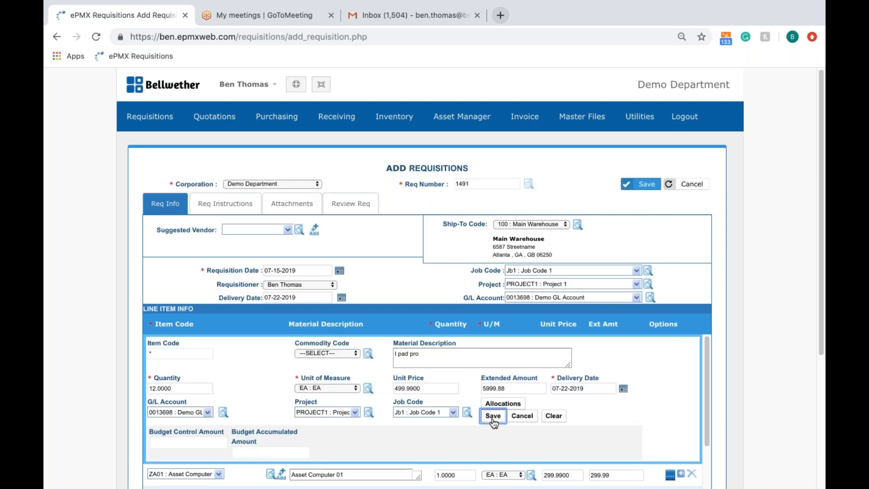
click(484, 413)
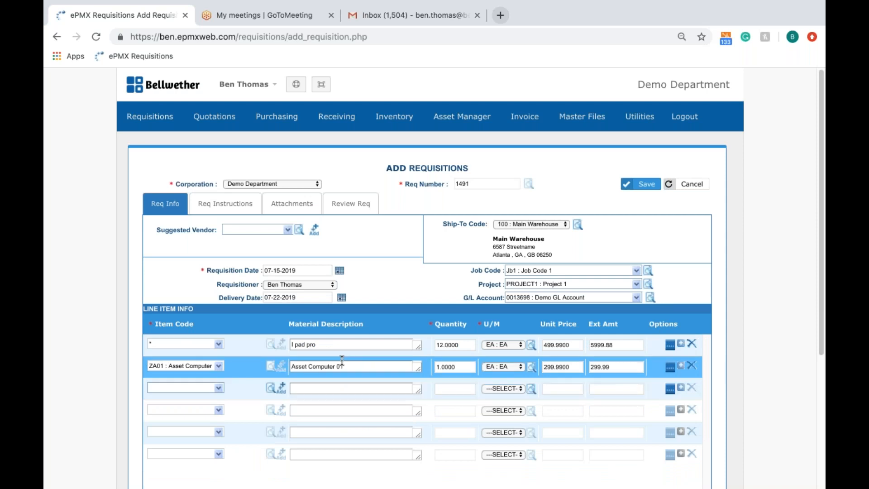
Enter the requisition instructions "Rush Order please" and the requisition notes "Items are for new hire".
click(225, 204)
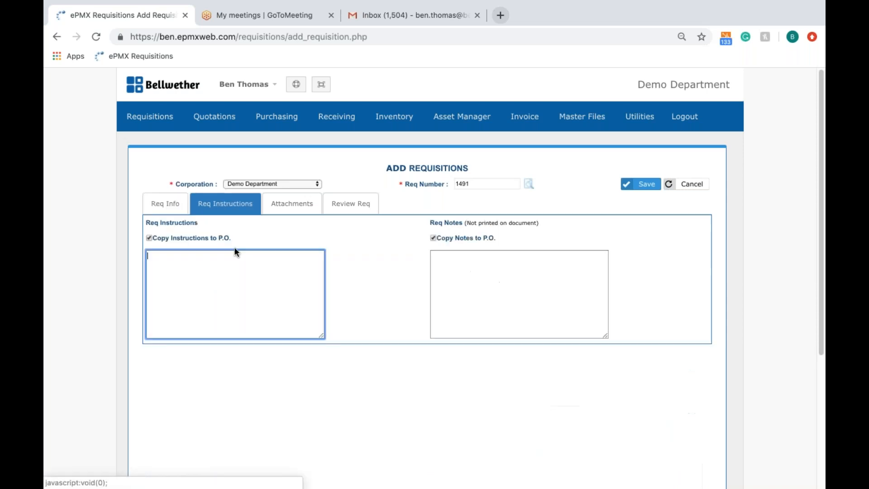
text(Rush ORder)
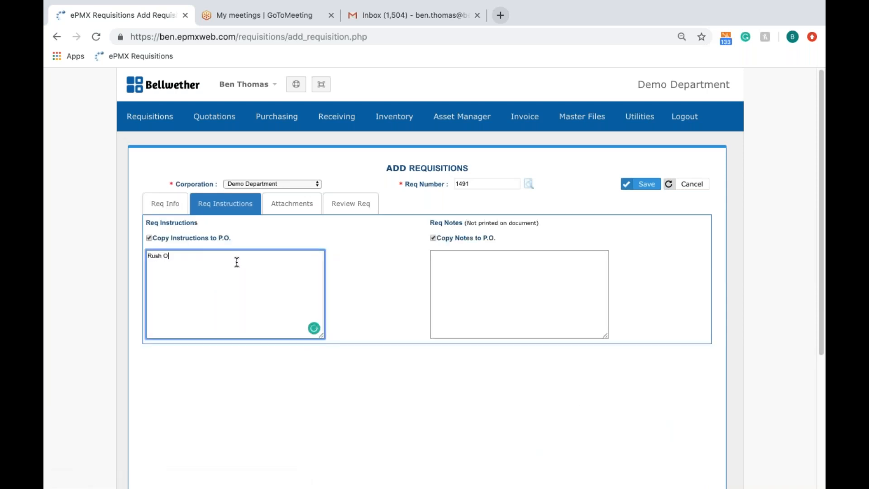
key(BackSpace)
key(BackSpace)
key(BackSpace)
key(BackSpace)
text(rder please)
click(460, 264)
text(Items ar)
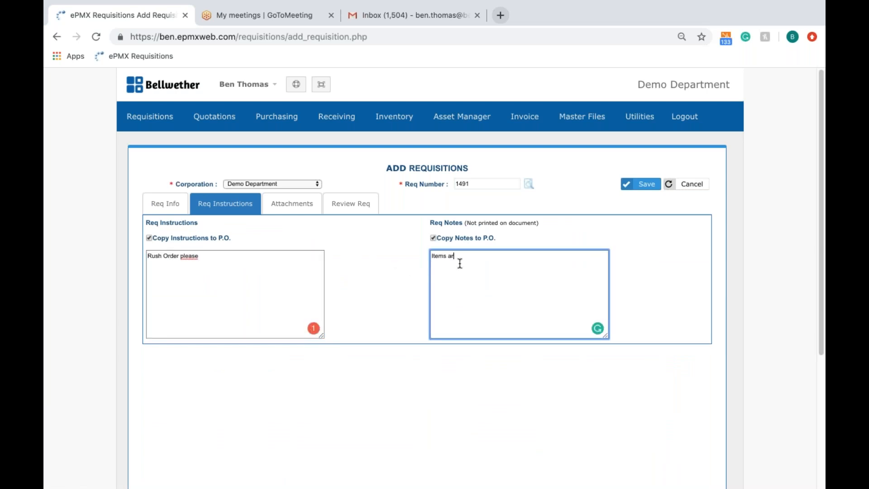
text(e for new hire)
Look at the attachment options and review the requisition document with its line items and instructions, closing the review.
click(301, 199)
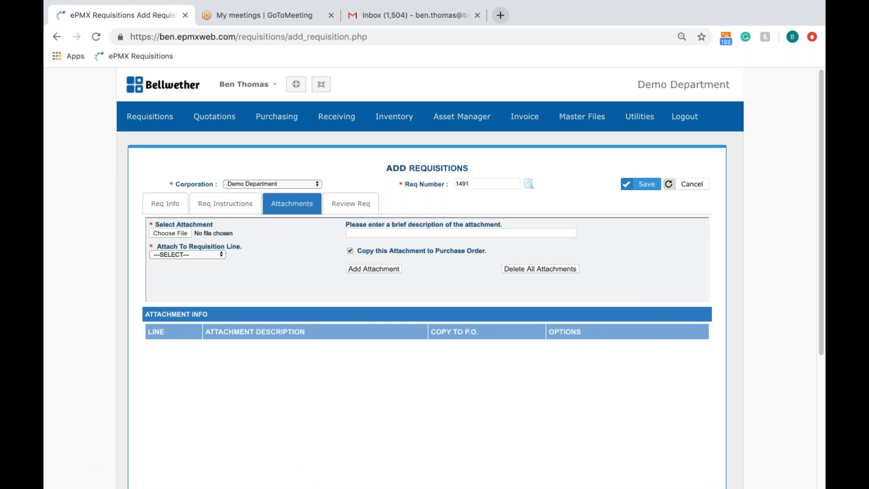
click(353, 204)
scroll(373, 317, down, 1)
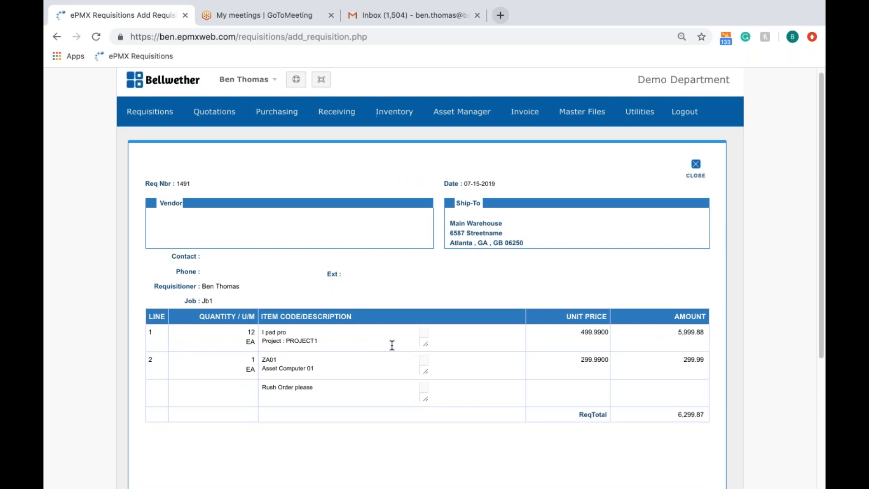
click(696, 165)
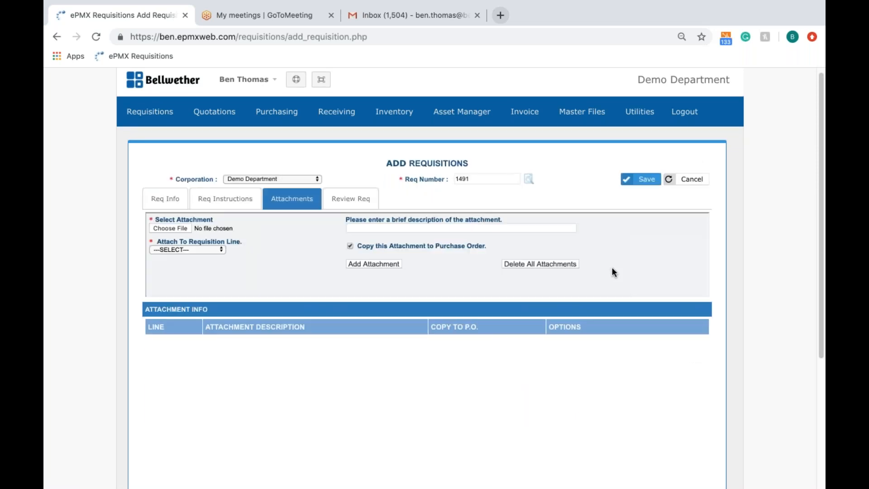
Save the requisition and accept that it requires approval.
click(638, 181)
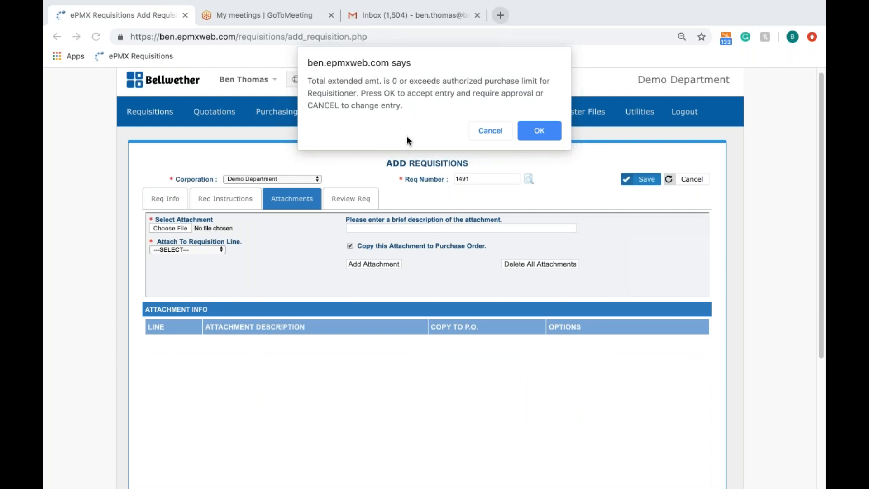
click(539, 133)
click(446, 194)
click(483, 235)
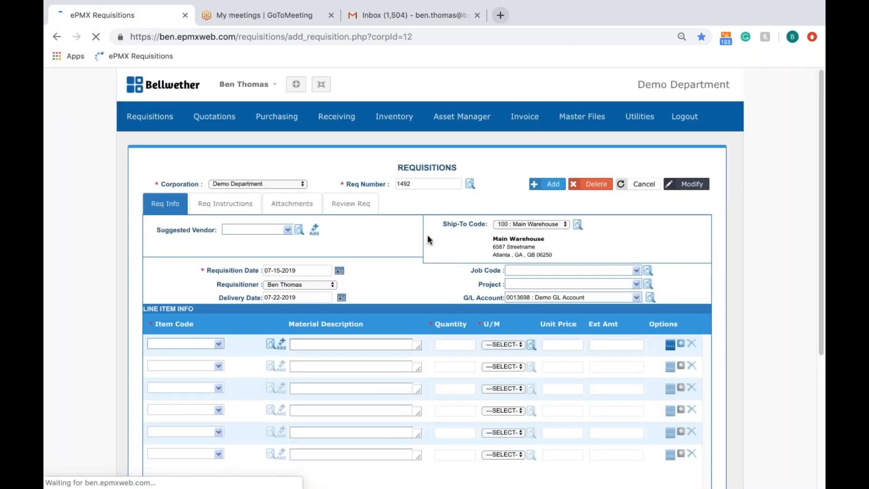
Switch to Gmail, open the "Requisition needs approval" notification and auto-approve the requisition from its link.
click(406, 15)
click(420, 188)
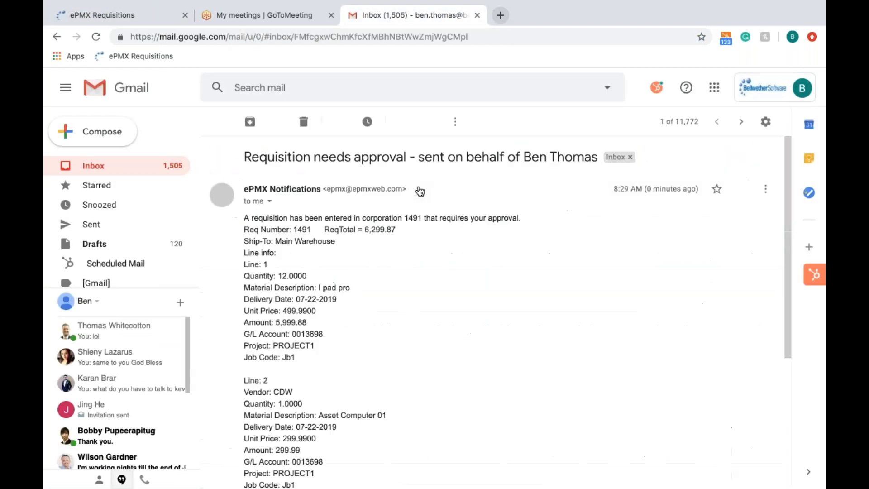
scroll(408, 329, down, 1)
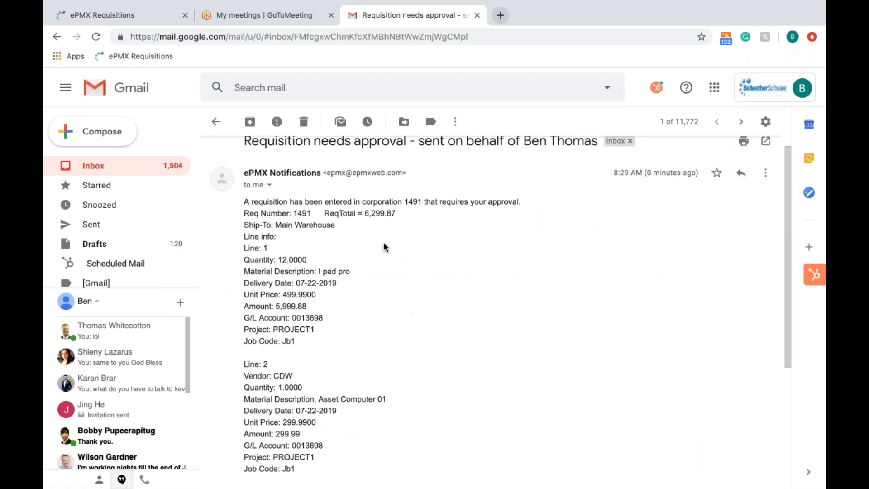
scroll(393, 371, down, 1)
scroll(393, 368, down, 5)
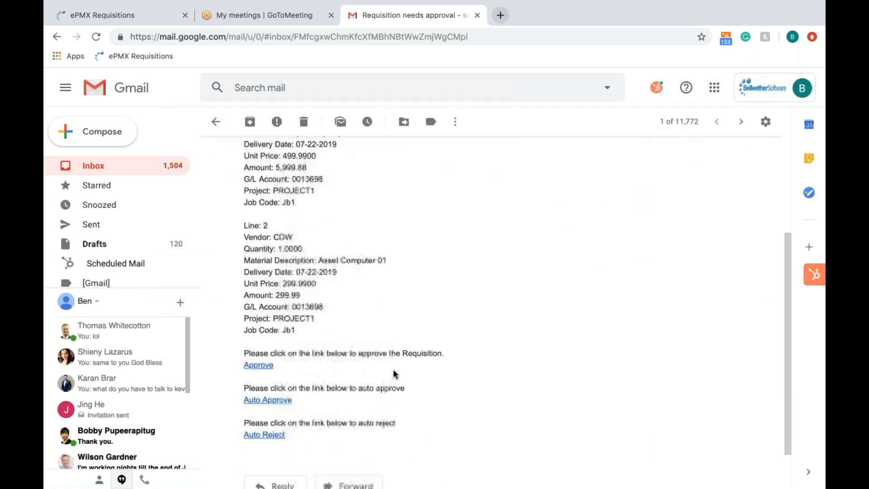
click(283, 403)
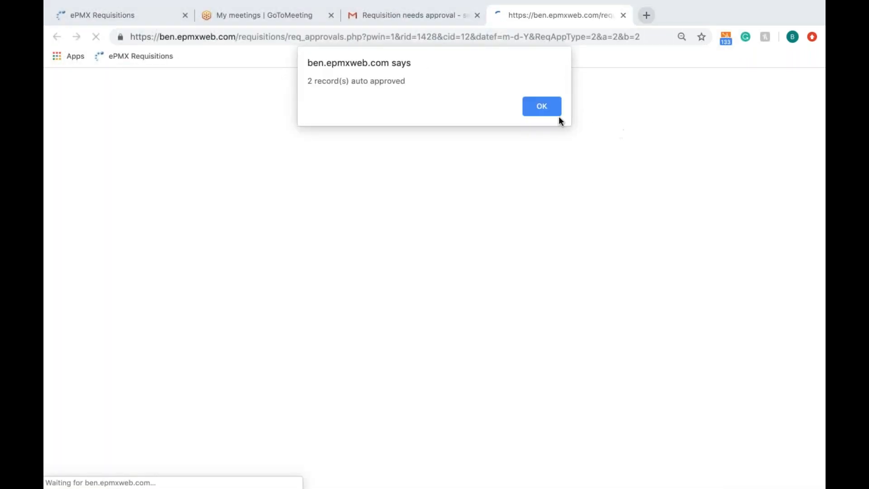
click(541, 110)
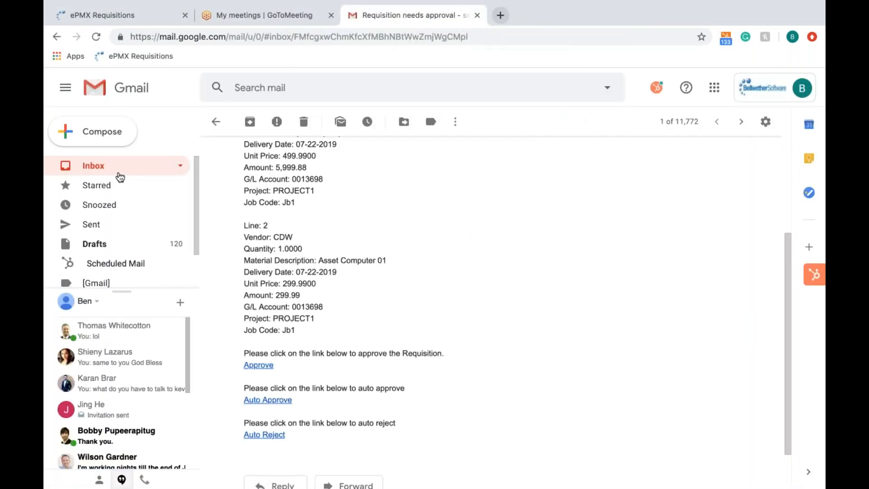
Read the "Requisition Approved" notification in the inbox and return to the ePMX Requisitions page.
click(114, 168)
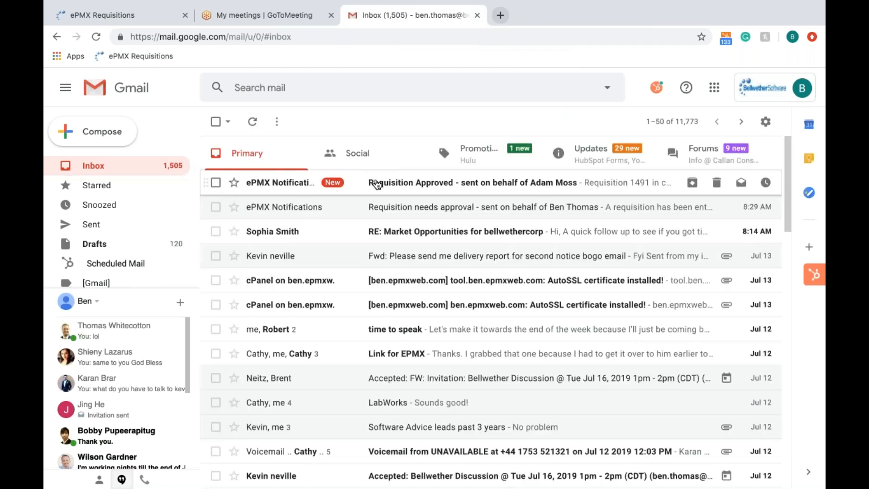
click(377, 184)
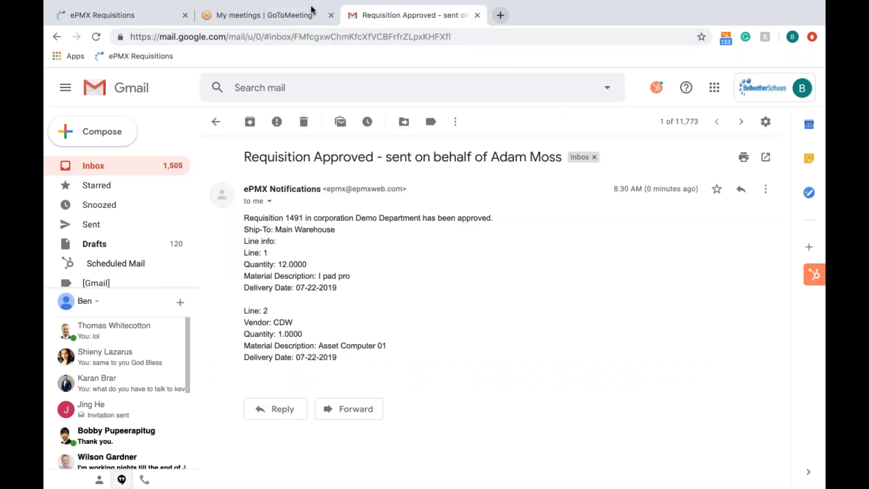
click(136, 13)
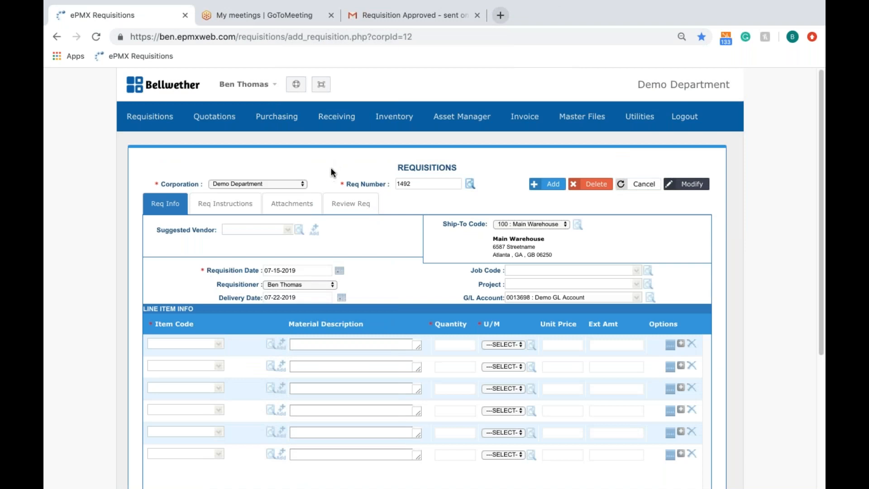
Log back in to ePMX with the prefilled credentials and open the Requisitions page.
mouse_move(157, 128)
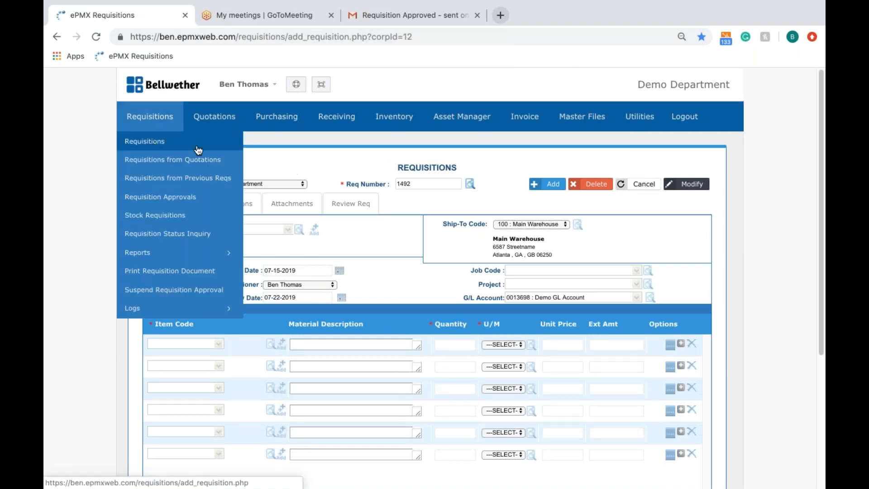
click(152, 143)
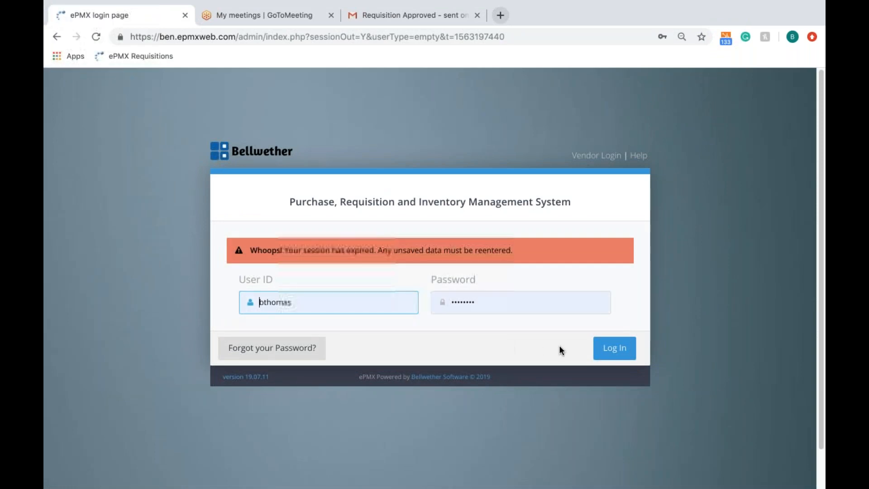
click(607, 352)
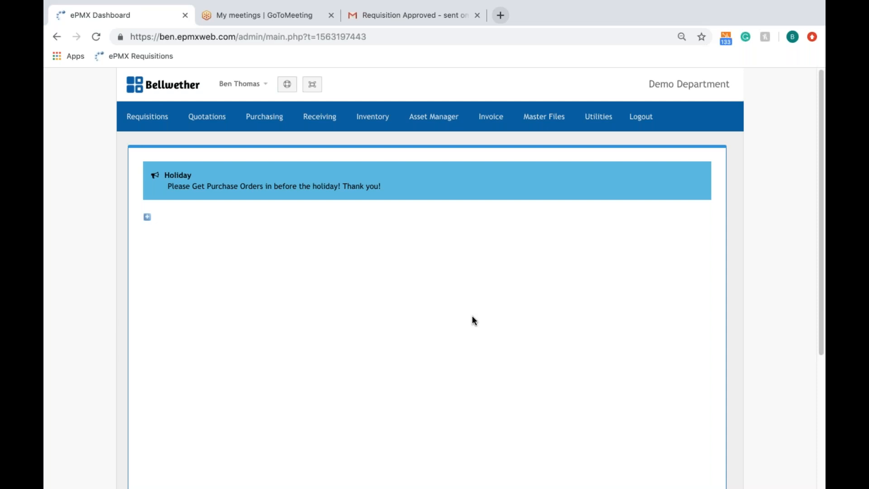
click(140, 141)
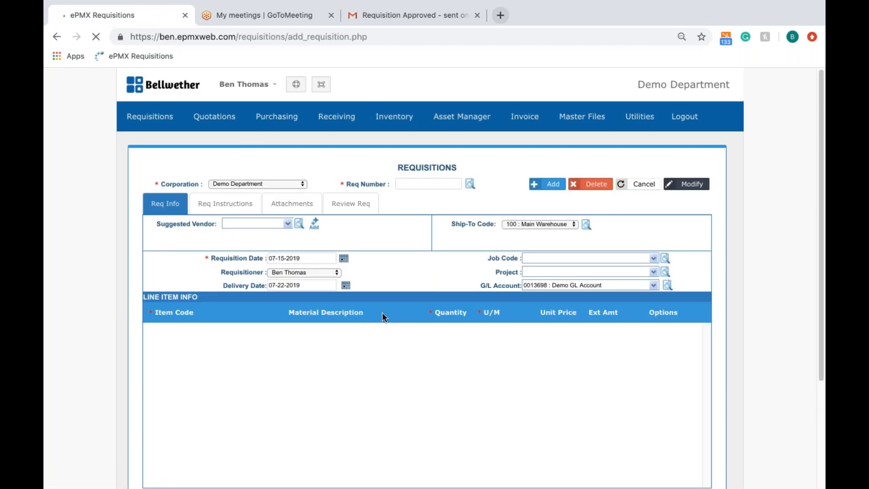
Add a new requisition with "55 : Amazon" as the suggested vendor and open the vendor's punchout site.
click(549, 185)
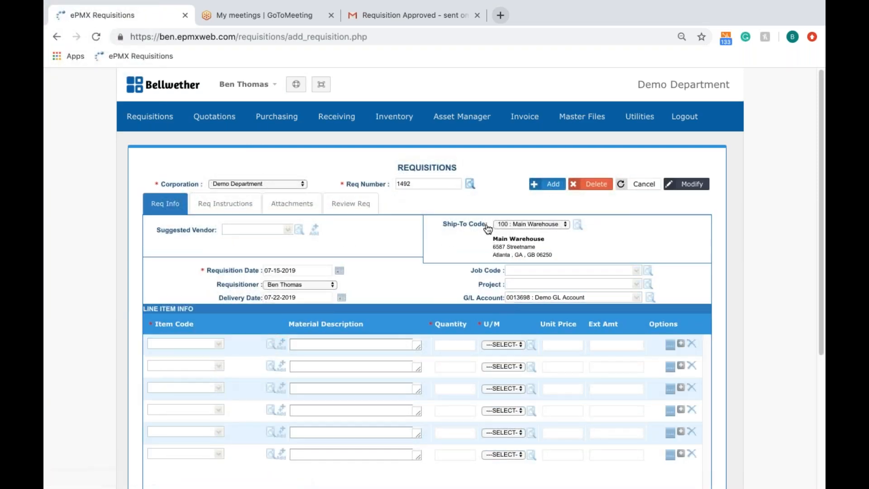
click(252, 230)
click(259, 242)
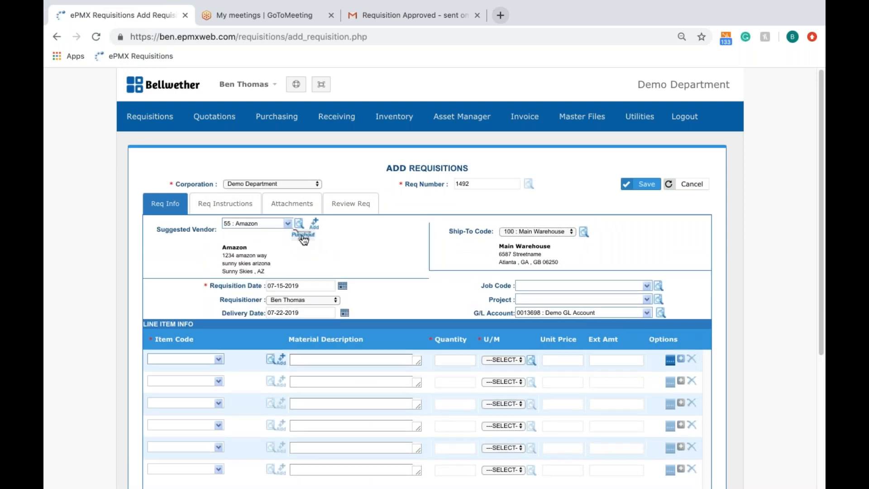
click(303, 237)
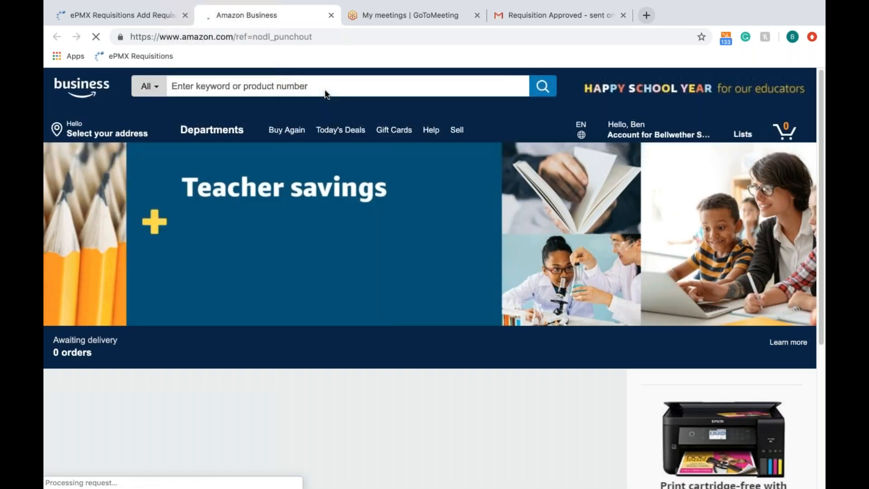
Search Amazon Business for "laptop" and add the 17" LG gram Thin and Light Laptop in Dark Silver to the cart.
text(lapt)
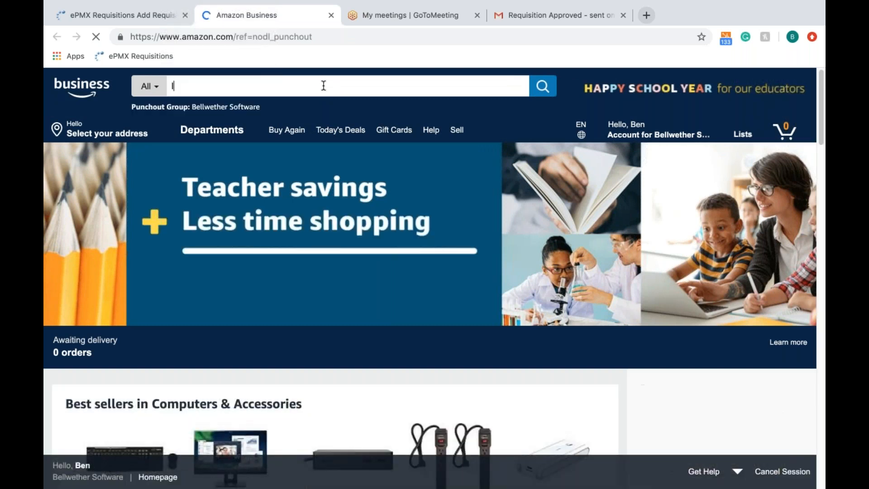
text(op)
key(Return)
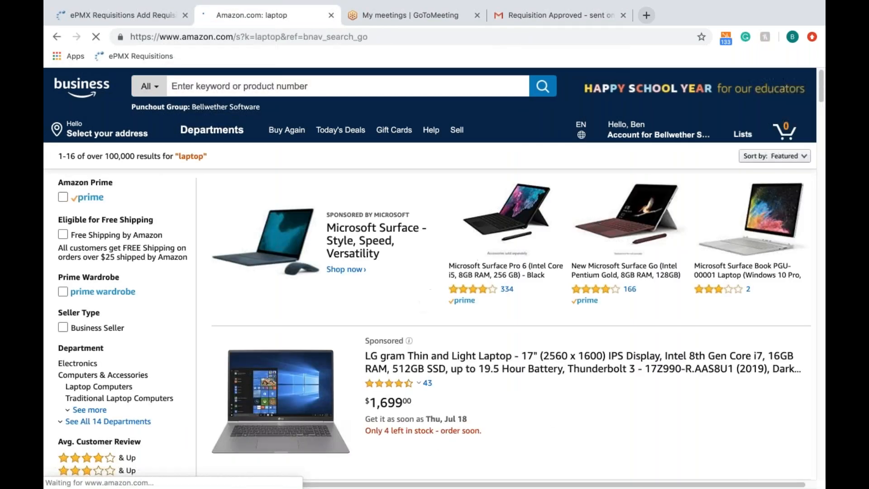
click(409, 318)
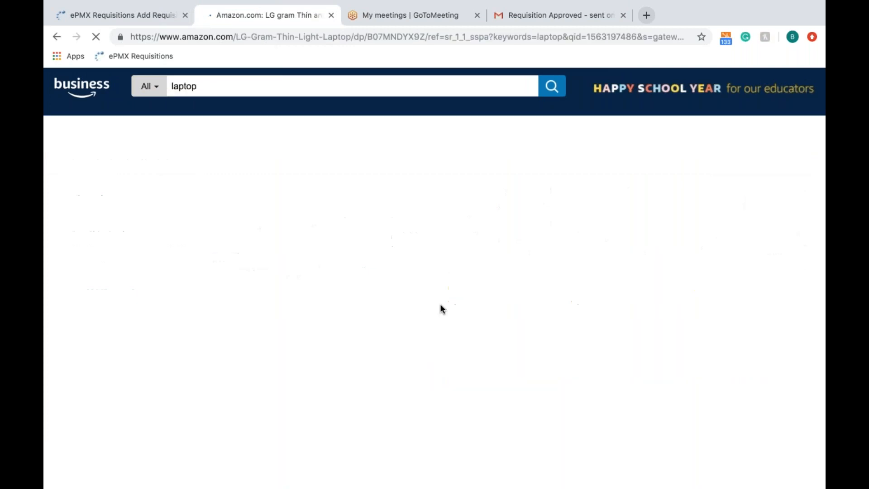
scroll(582, 347, down, 3)
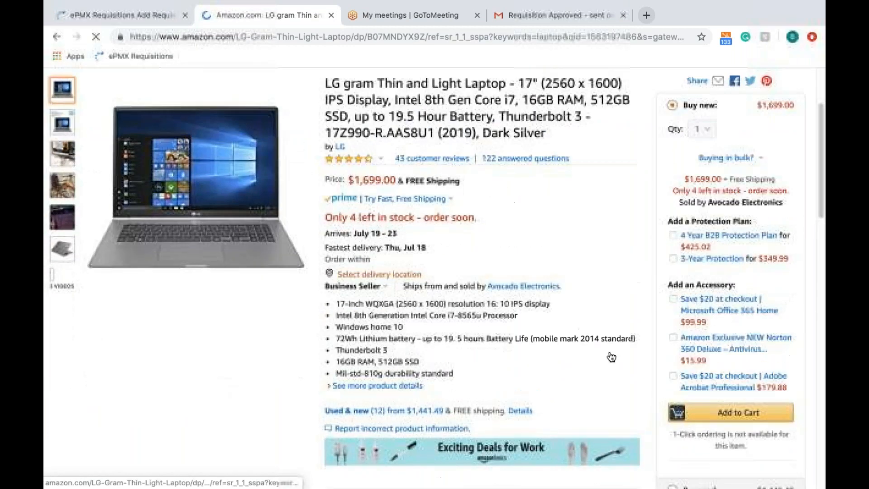
click(716, 412)
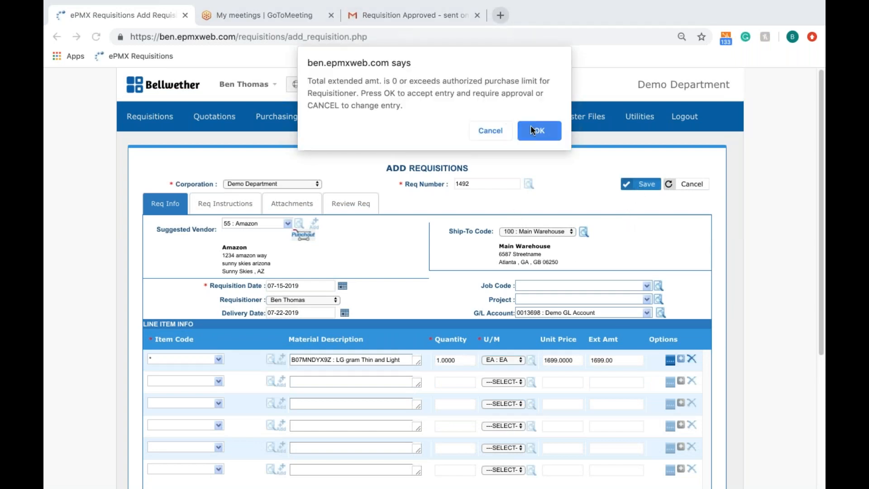
Accept that the laptop requisition requires approval and save it with the Update Only option.
click(532, 131)
click(445, 199)
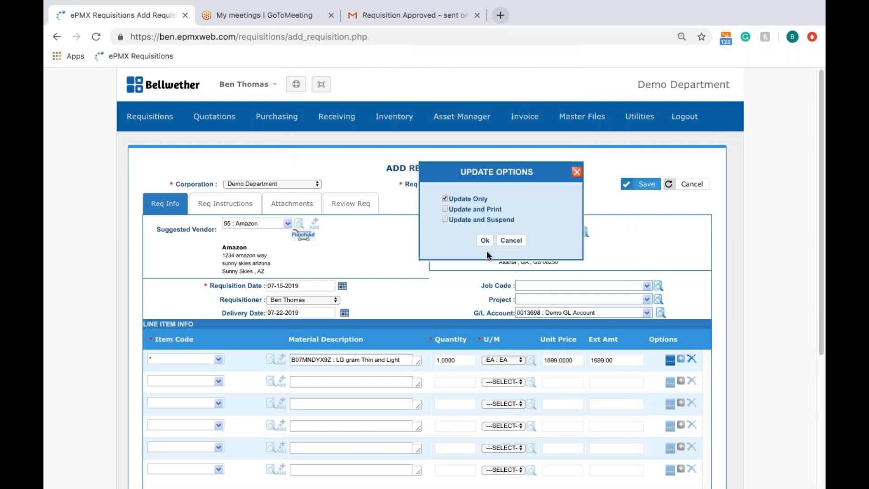
click(485, 241)
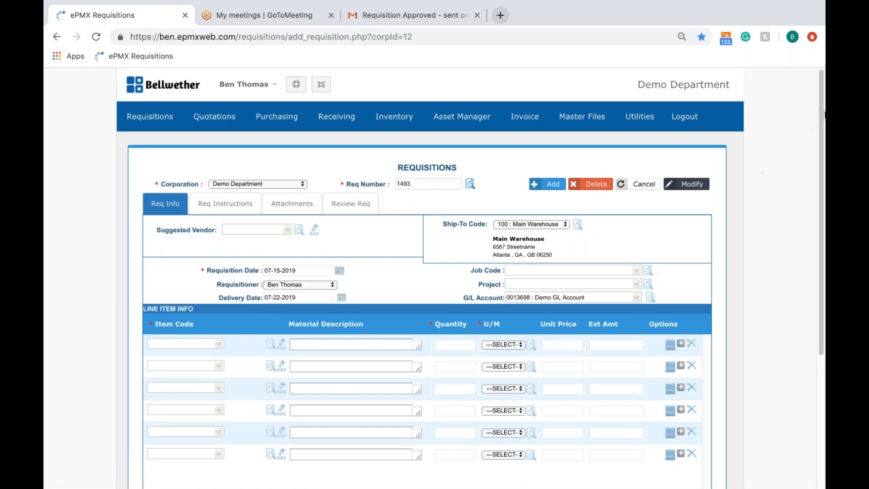
click(816, 38)
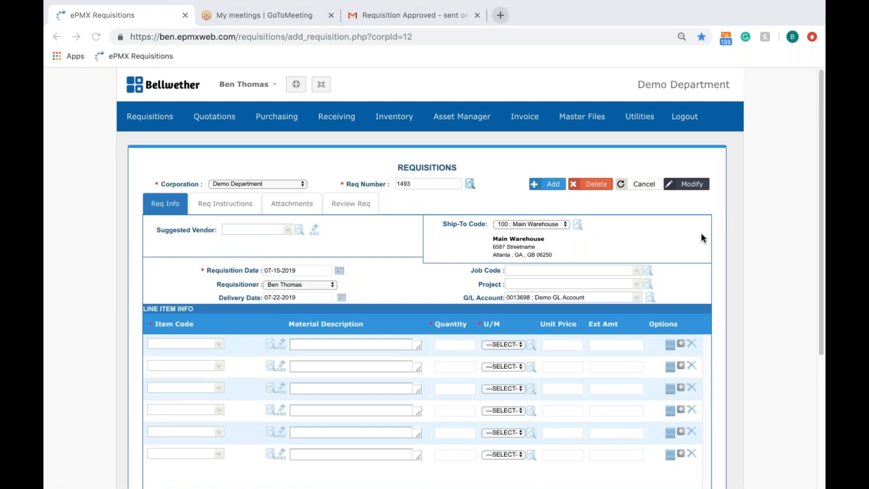